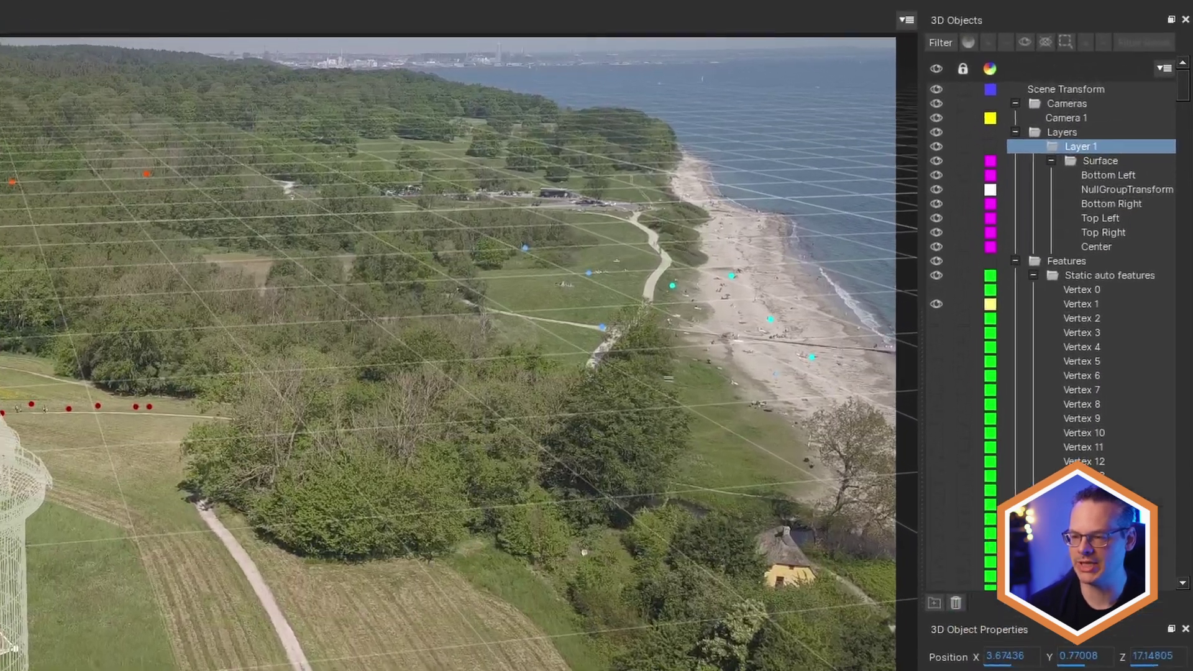
# Scroll down through the 3D Objects list in Mocha Pro's Camera Solve parameters.
pyautogui.scroll(-4, 1118, 217)
pyautogui.scroll(-4, 1056, 342)
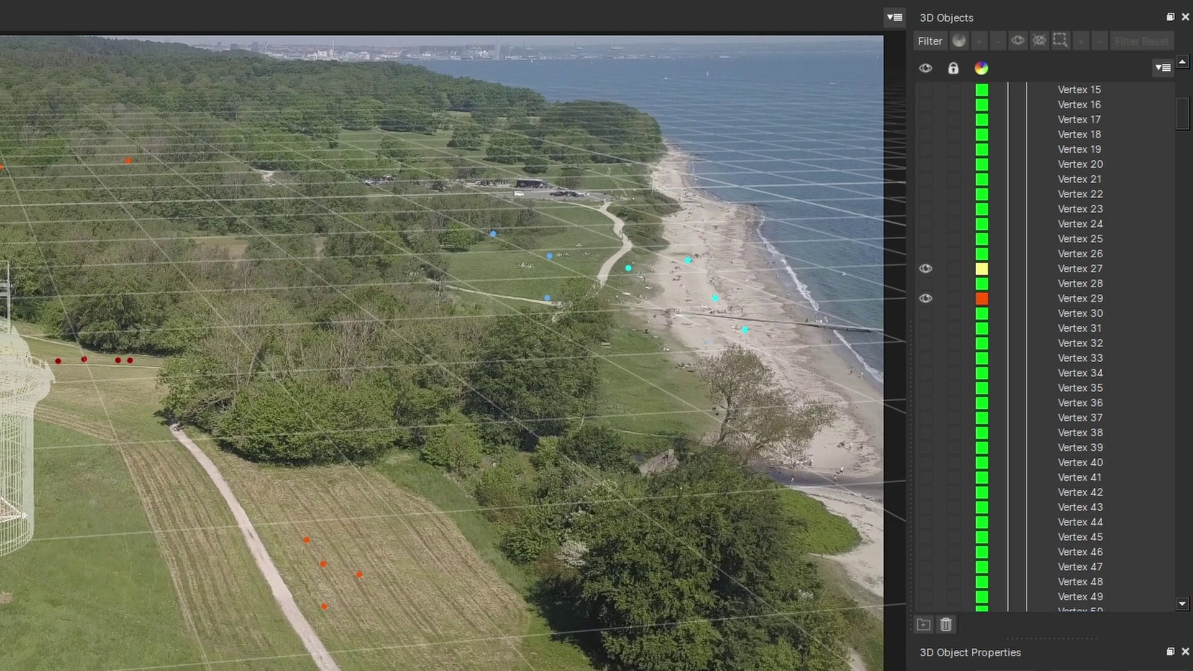
pyautogui.scroll(-15, 1056, 342)
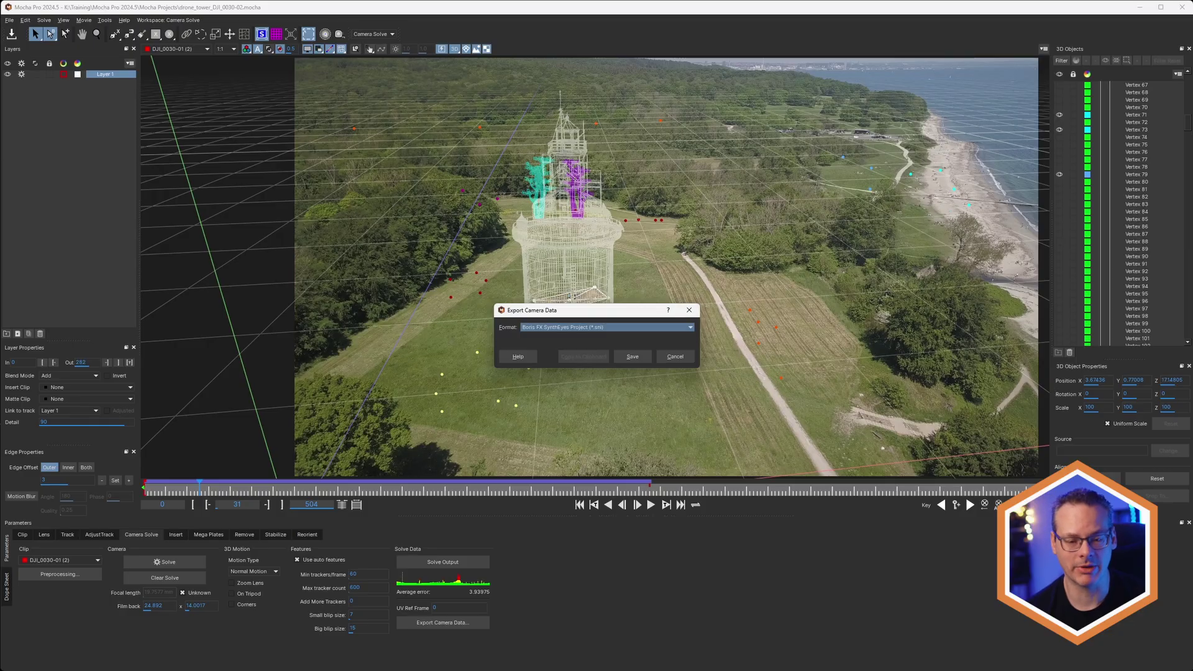
# Save the camera solve as SynthEyes project drone_tower_DJI_0030-02.sni in the SynthEyes Projects folder.
pyautogui.hotkey('alt', 'Down')
pyautogui.press('Return')
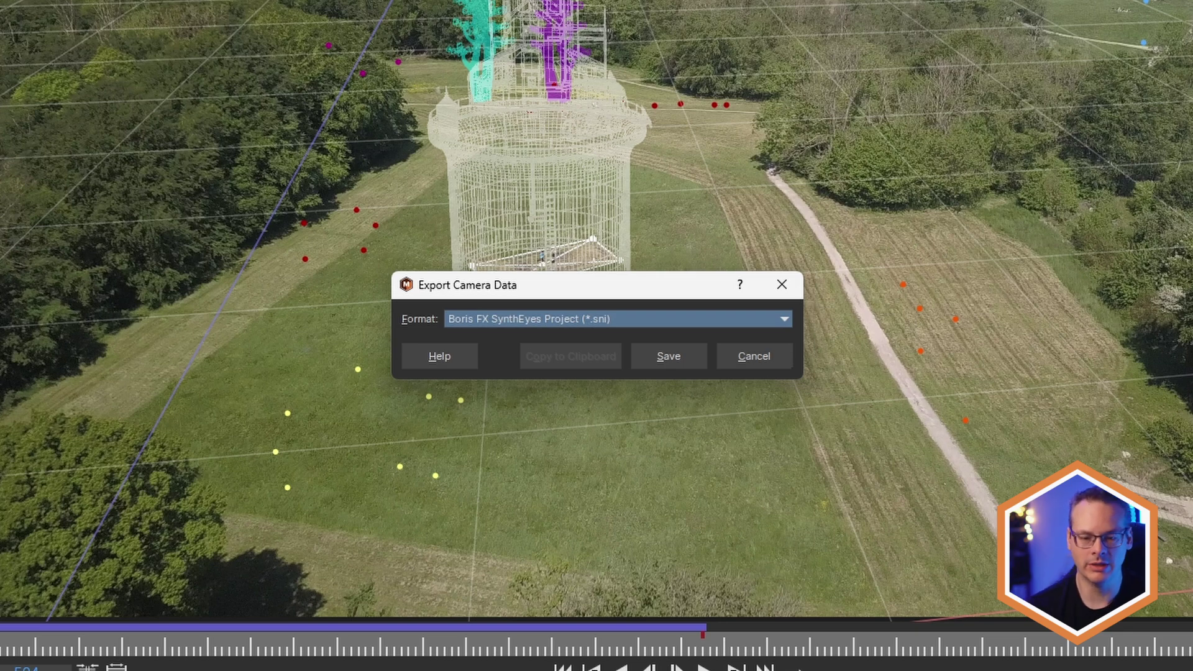
pyautogui.press('Return')
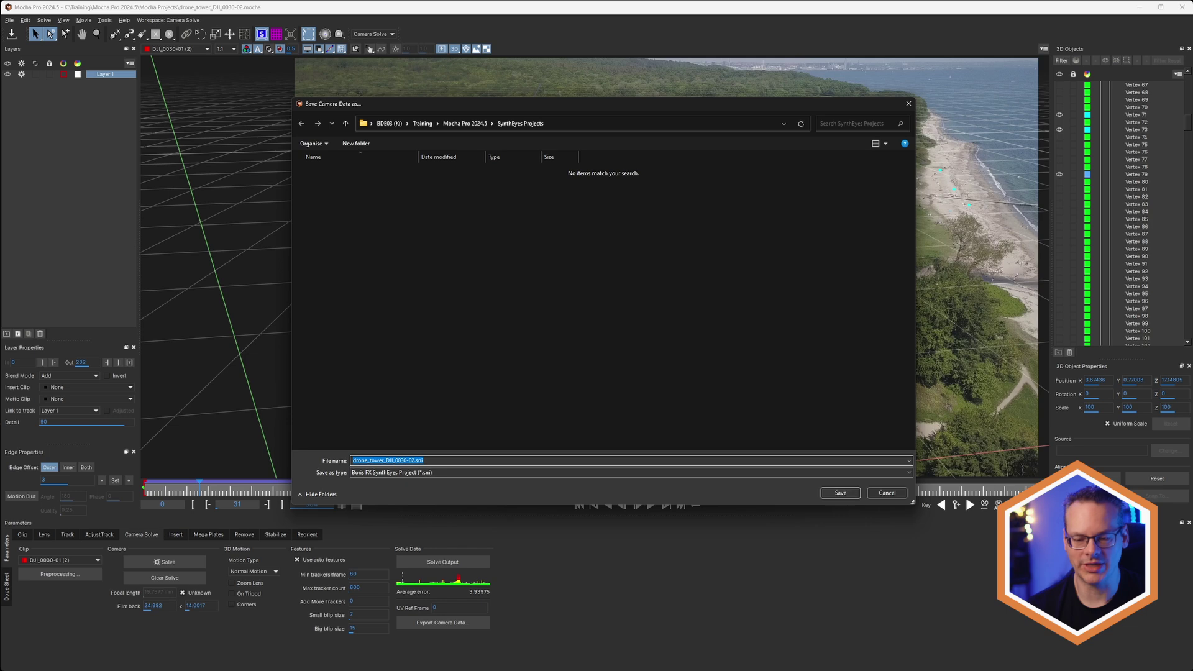
pyautogui.press('Return')
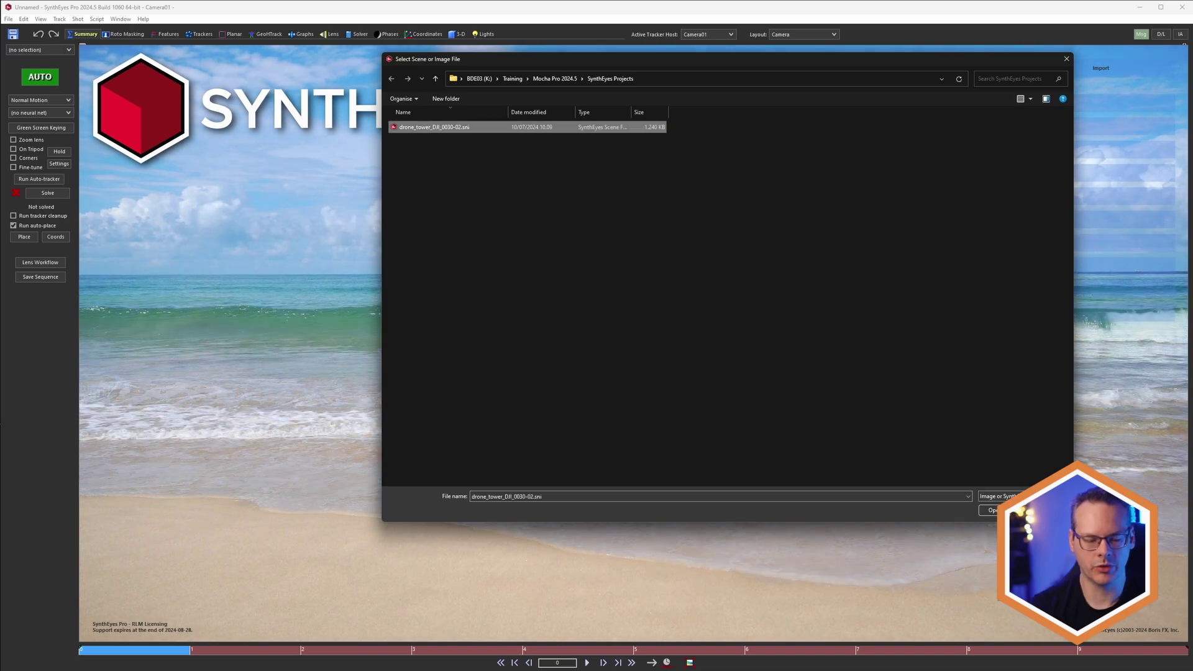
# Open drone_tower_DJI_0030-02.sni in SynthEyes and play the shot to review the solve.
pyautogui.click(989, 509)
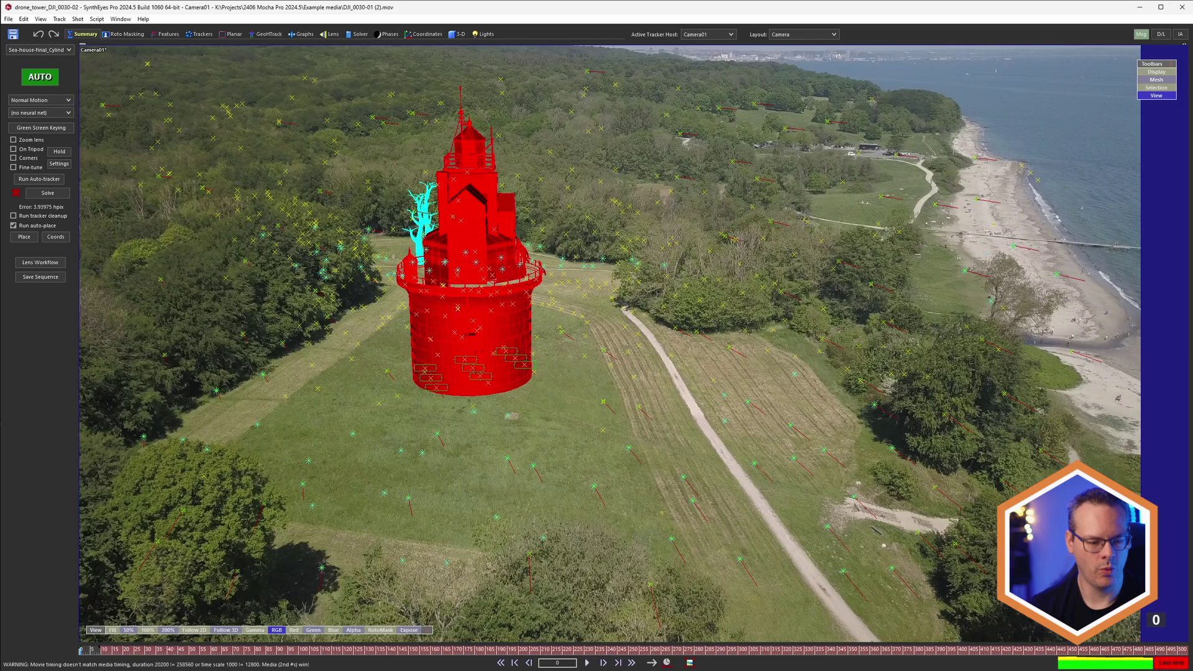
pyautogui.press('space')
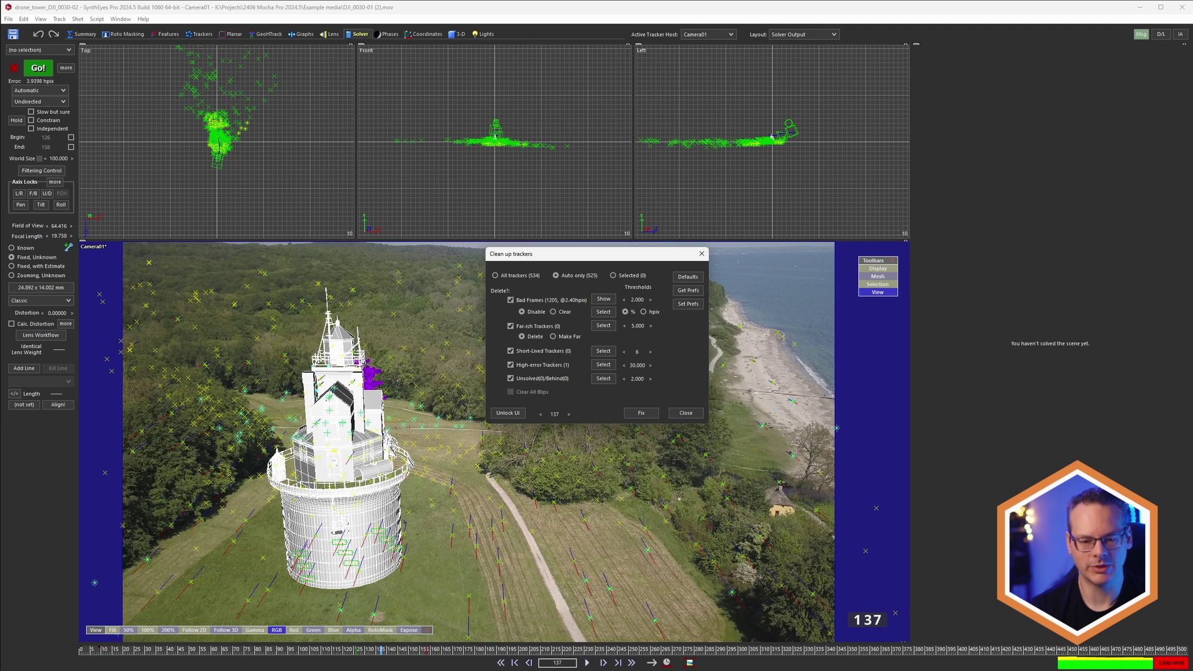
# Fix the bad tracker frames and re-solve in Refine mode, reaching 0.658 hpix error.
pyautogui.click(641, 412)
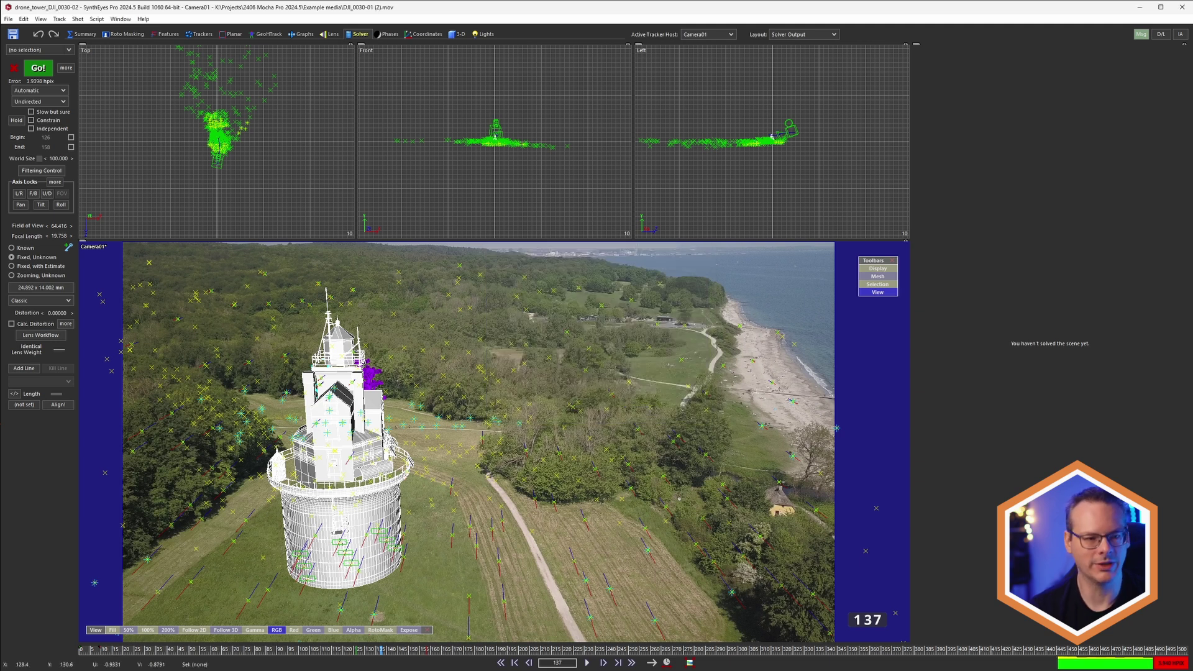
pyautogui.click(39, 90)
pyautogui.click(28, 119)
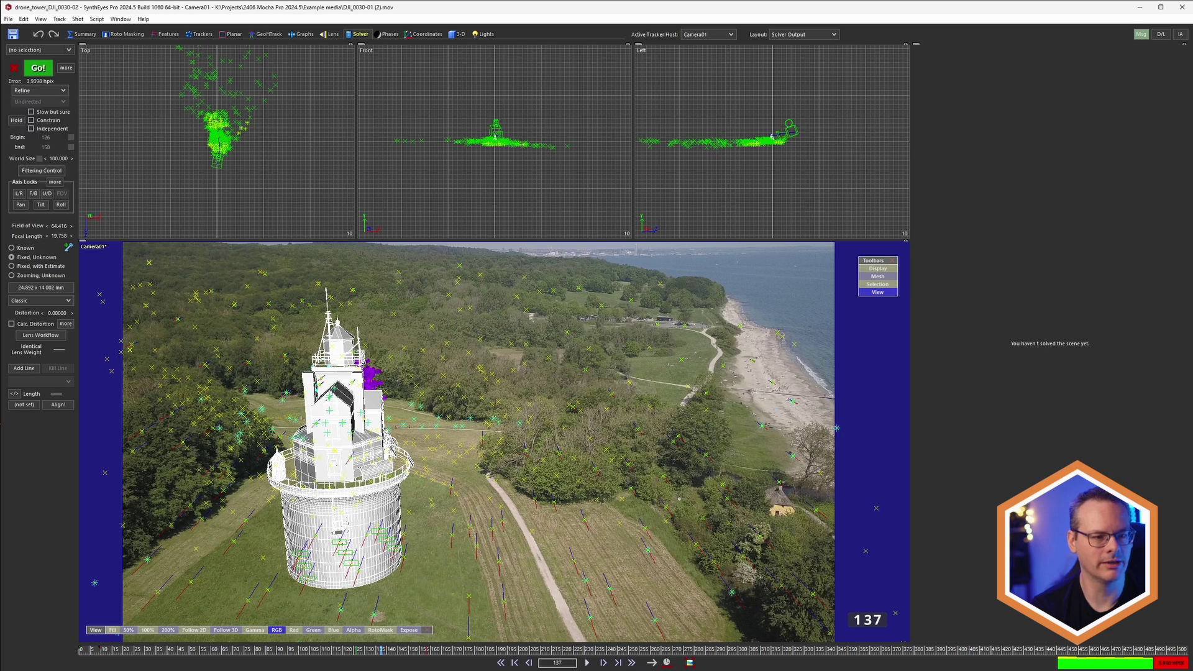
pyautogui.click(38, 68)
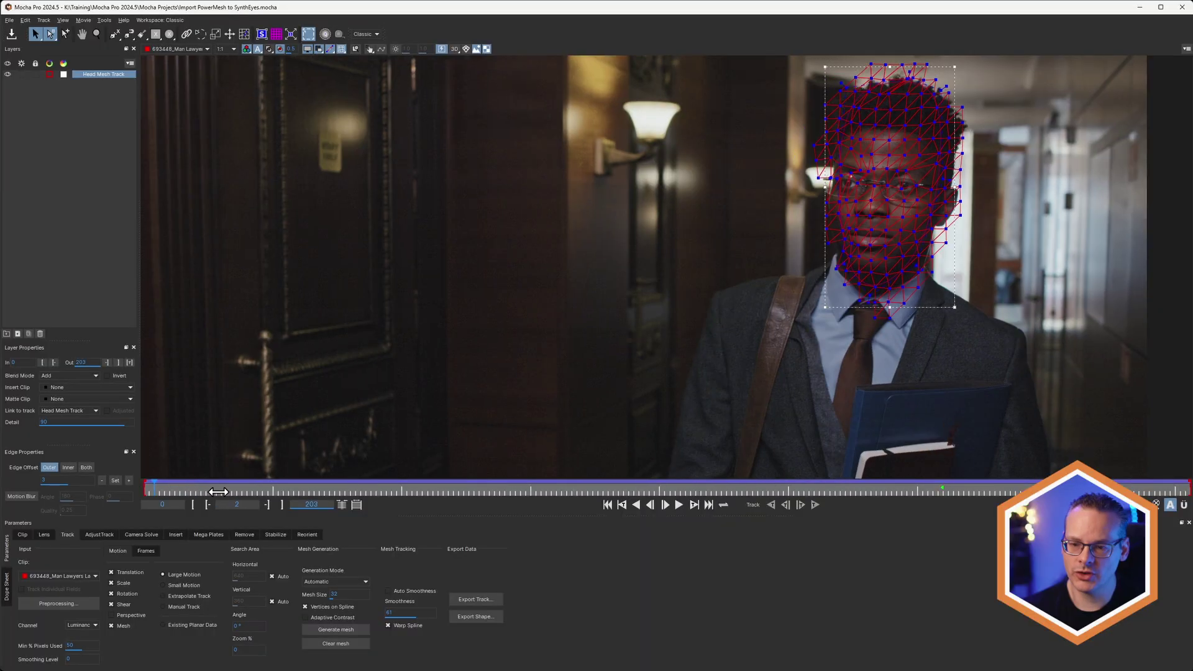
# Review the Head Mesh Track face mesh across the shot and open the tracking data export settings.
pyautogui.moveTo(513, 480); pyautogui.dragTo(521, 480)
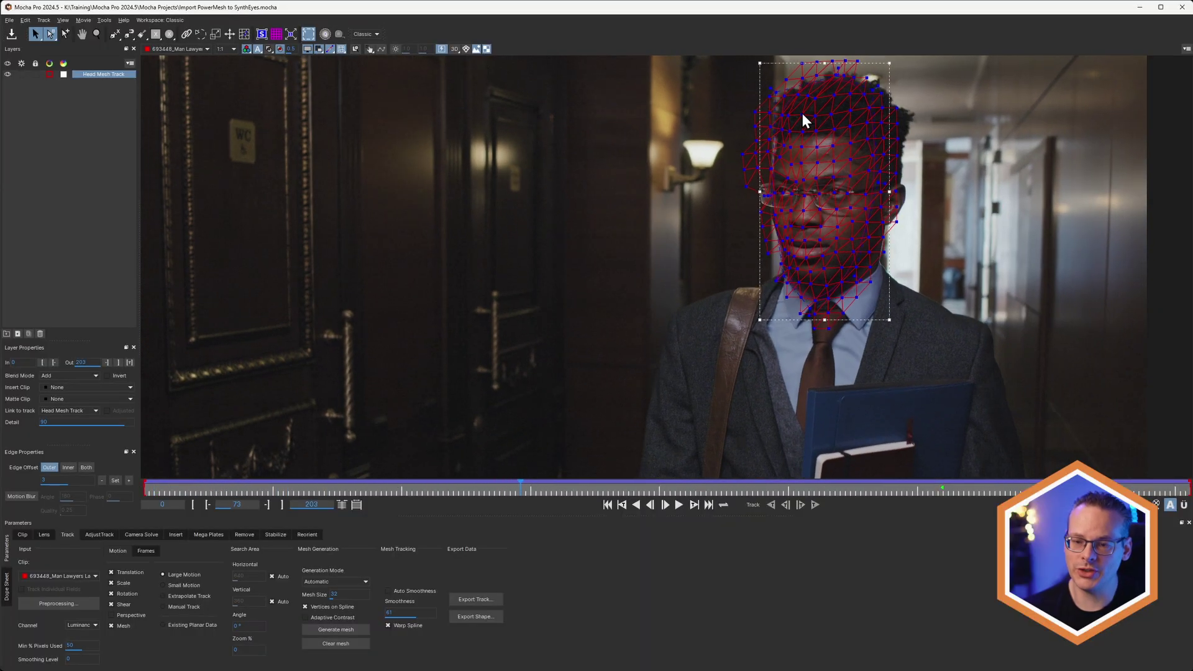
pyautogui.moveTo(322, 481); pyautogui.dragTo(629, 480)
pyautogui.moveTo(721, 478); pyautogui.dragTo(792, 481)
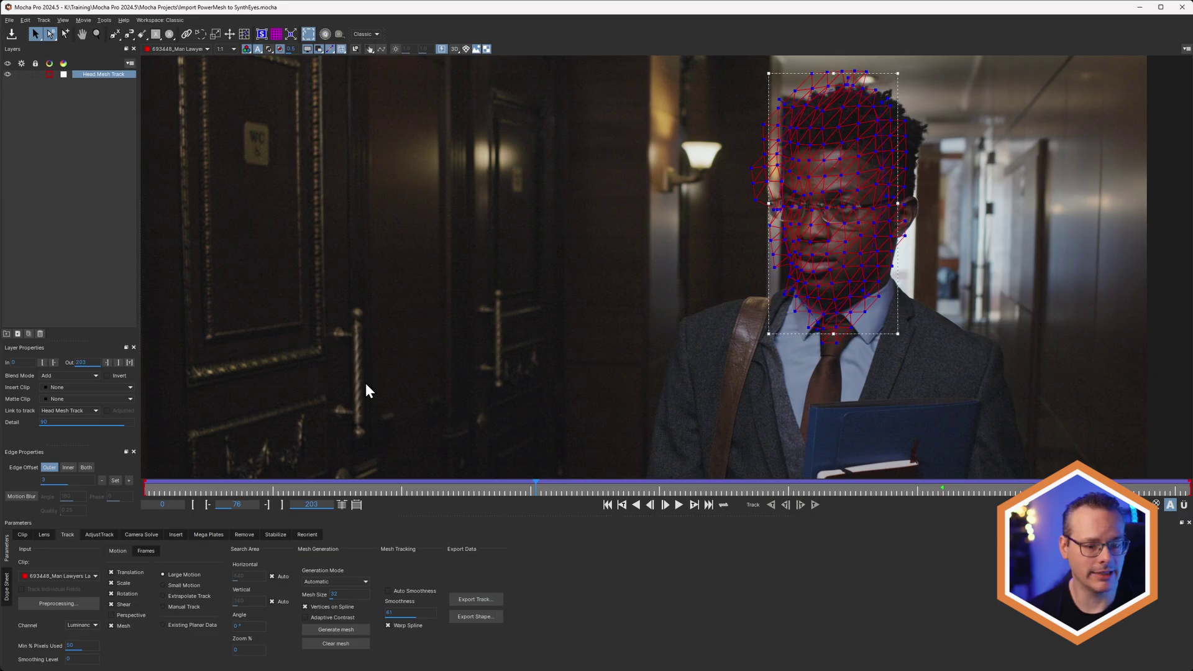
pyautogui.click(497, 600)
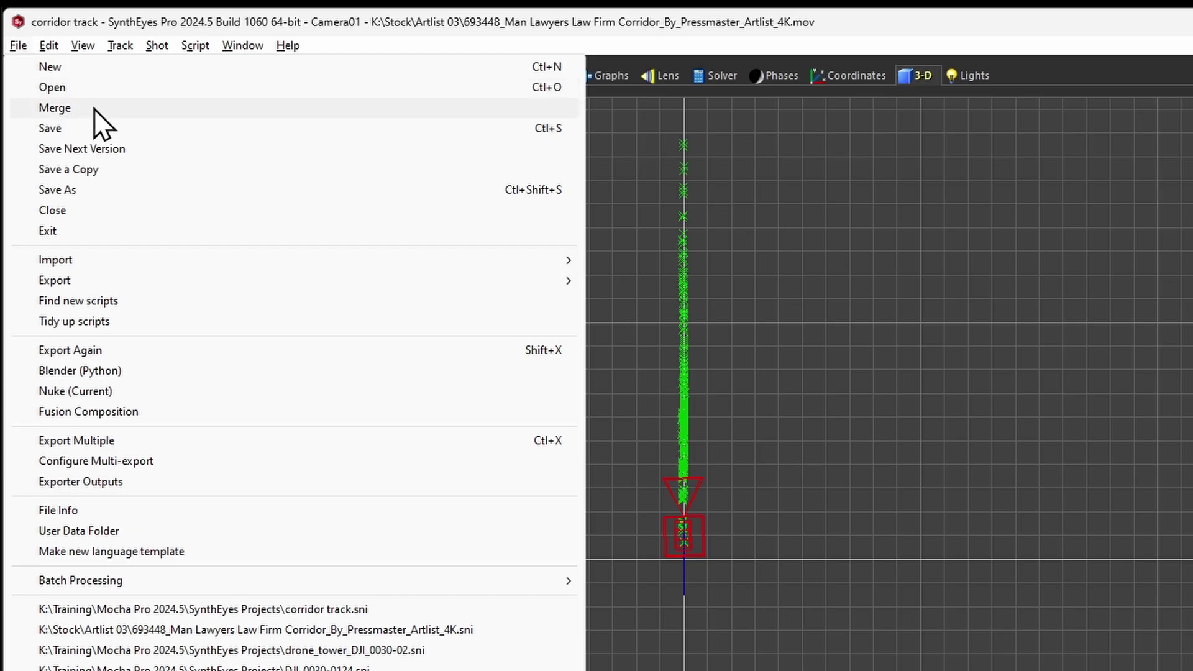
# Merge Import PowerMesh to SynthEyes.sni into the scene, giving incoming trackers unique names.
pyautogui.click(102, 109)
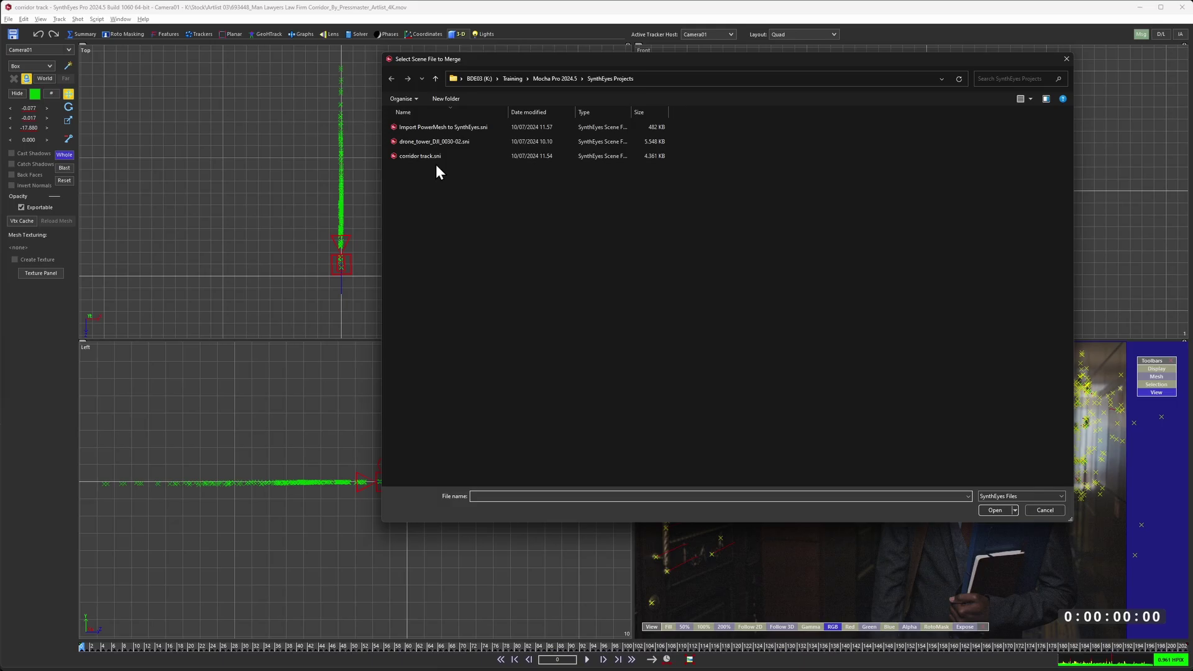
pyautogui.click(393, 128)
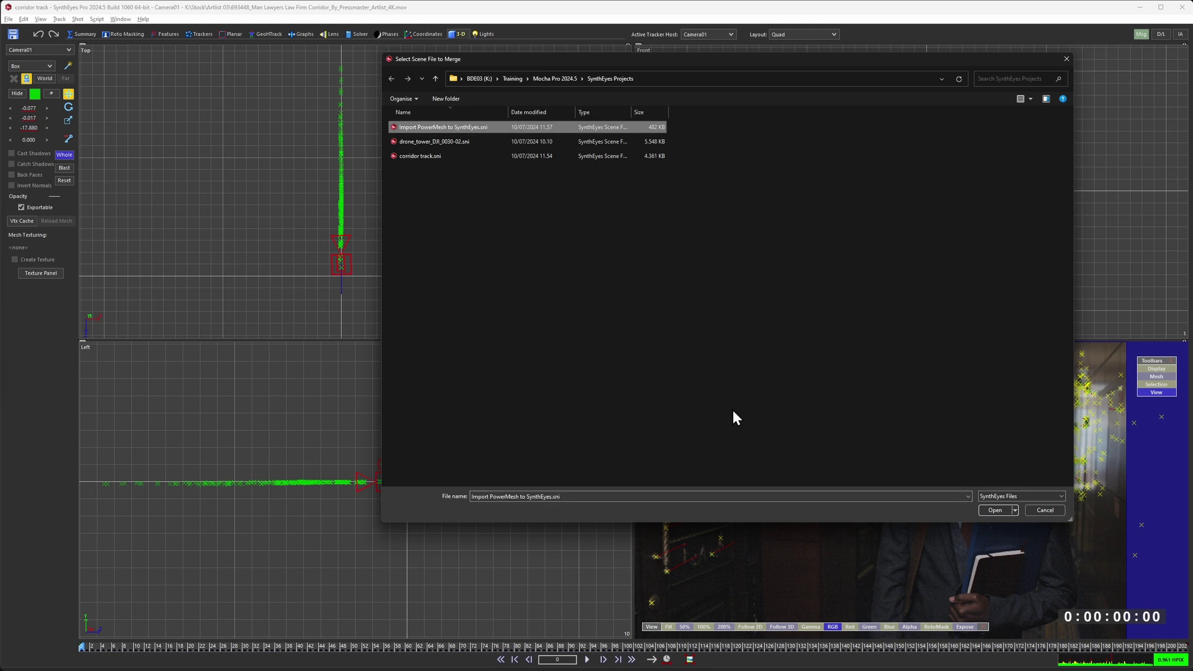
pyautogui.click(995, 510)
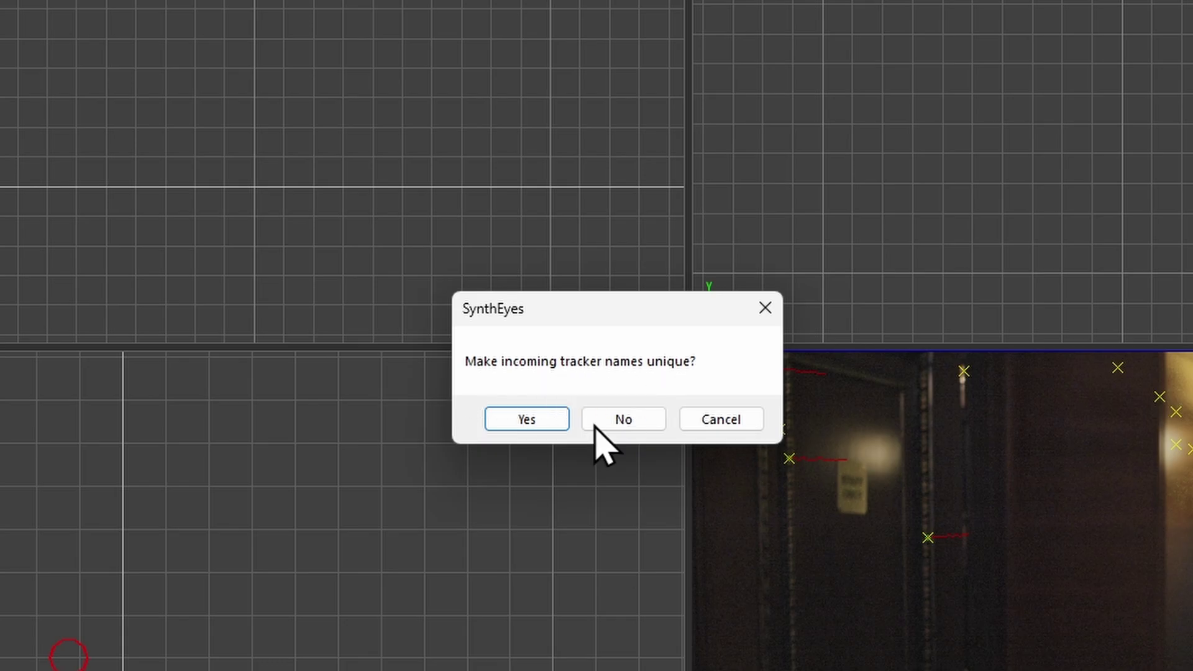
pyautogui.click(526, 423)
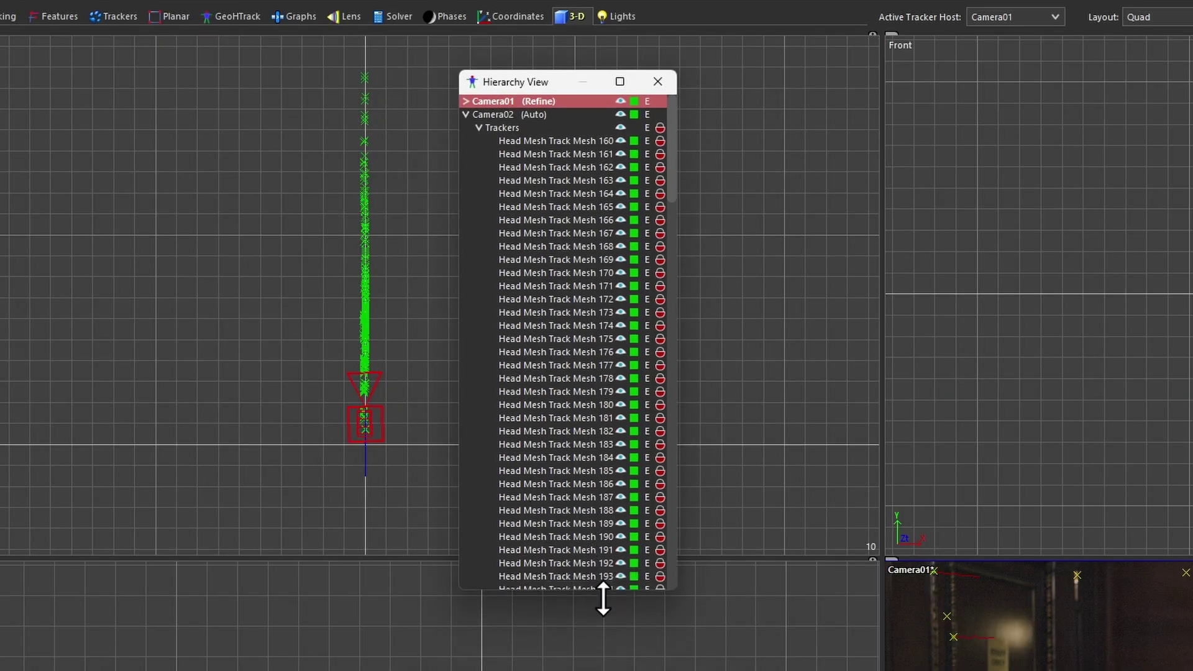
# Enlarge the hierarchy list, review Camera02's mesh trackers, then return to frame 0 and Camera01.
pyautogui.moveTo(602, 588); pyautogui.dragTo(602, 670)
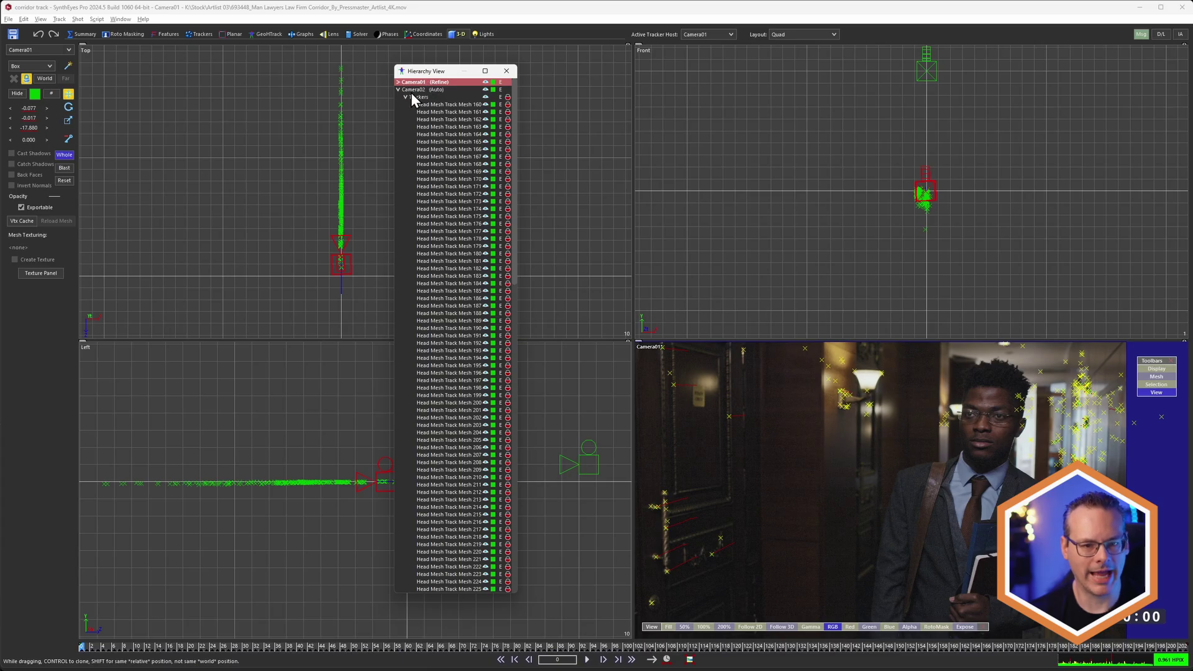
pyautogui.click(417, 90)
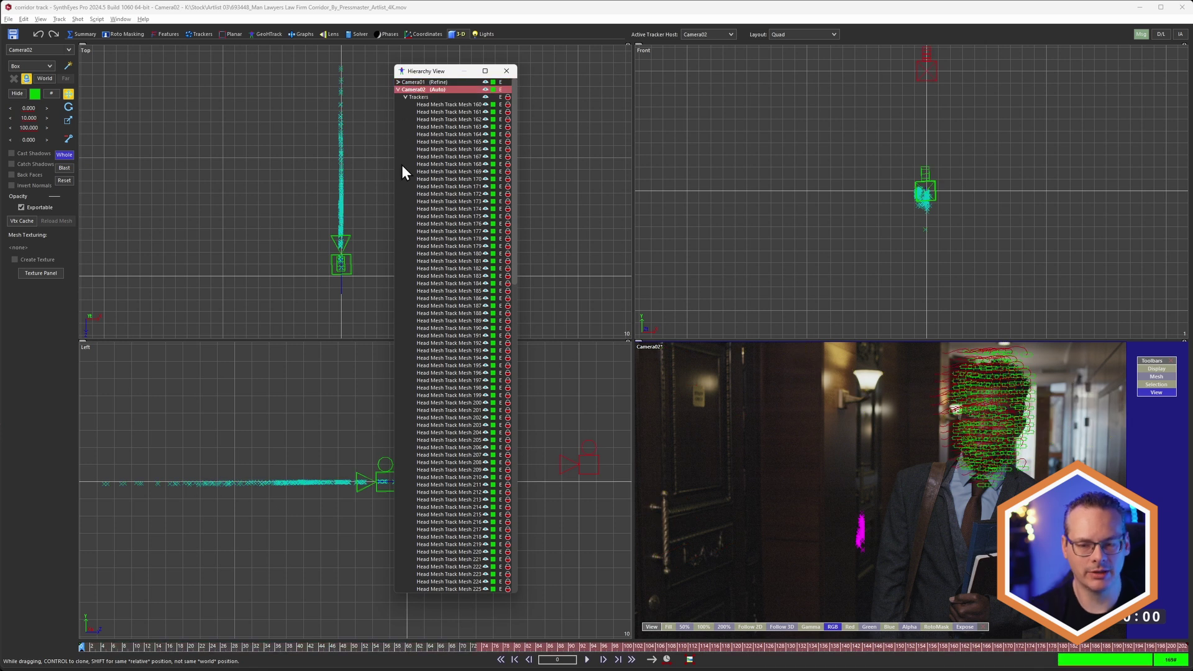
pyautogui.moveTo(478, 647); pyautogui.dragTo(787, 646)
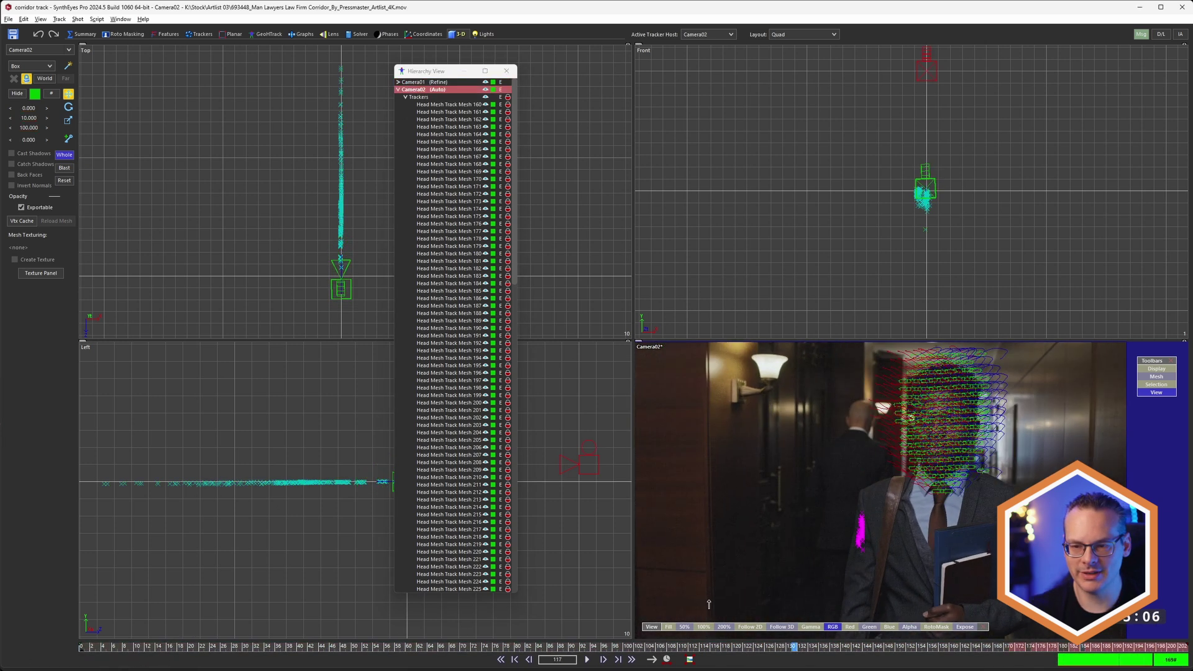
pyautogui.press('Home')
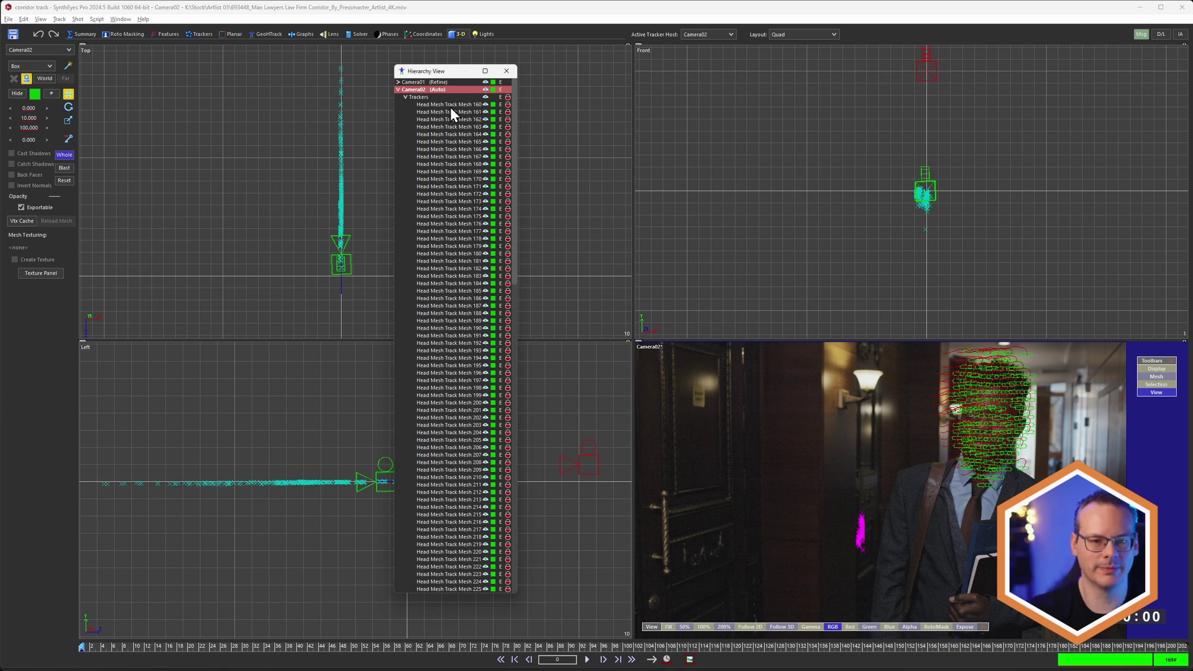
pyautogui.click(434, 82)
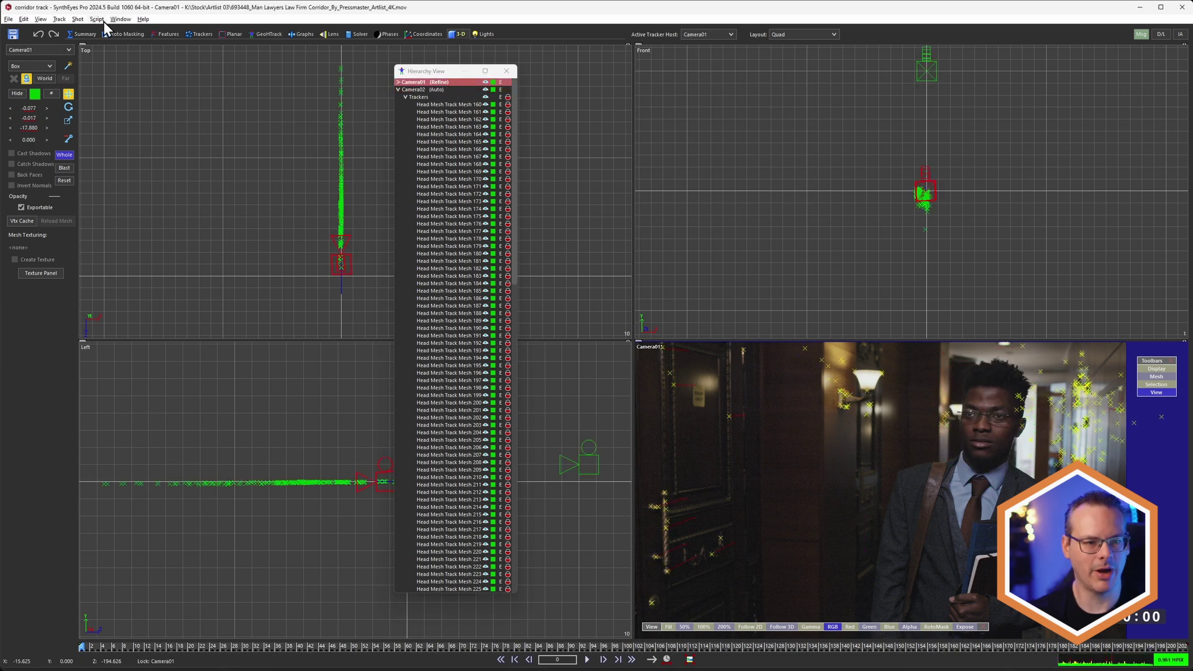
# Add moving object Object02 and move Camera02's 169 Head Mesh Track trackers onto it.
pyautogui.click(77, 20)
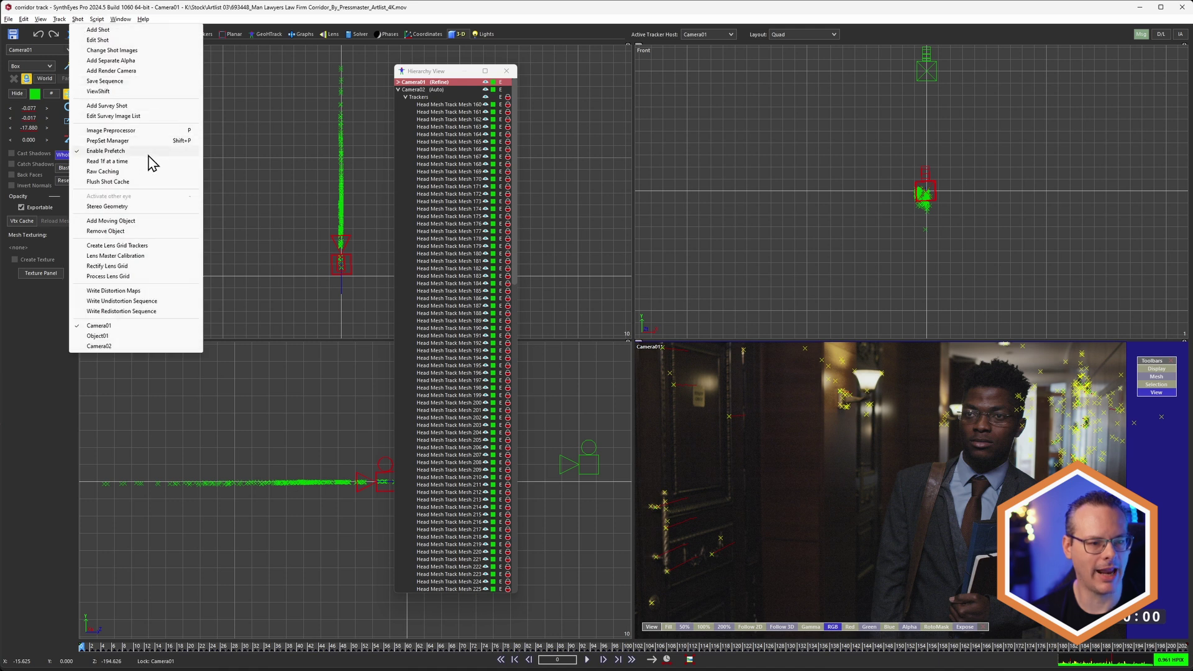
pyautogui.click(143, 221)
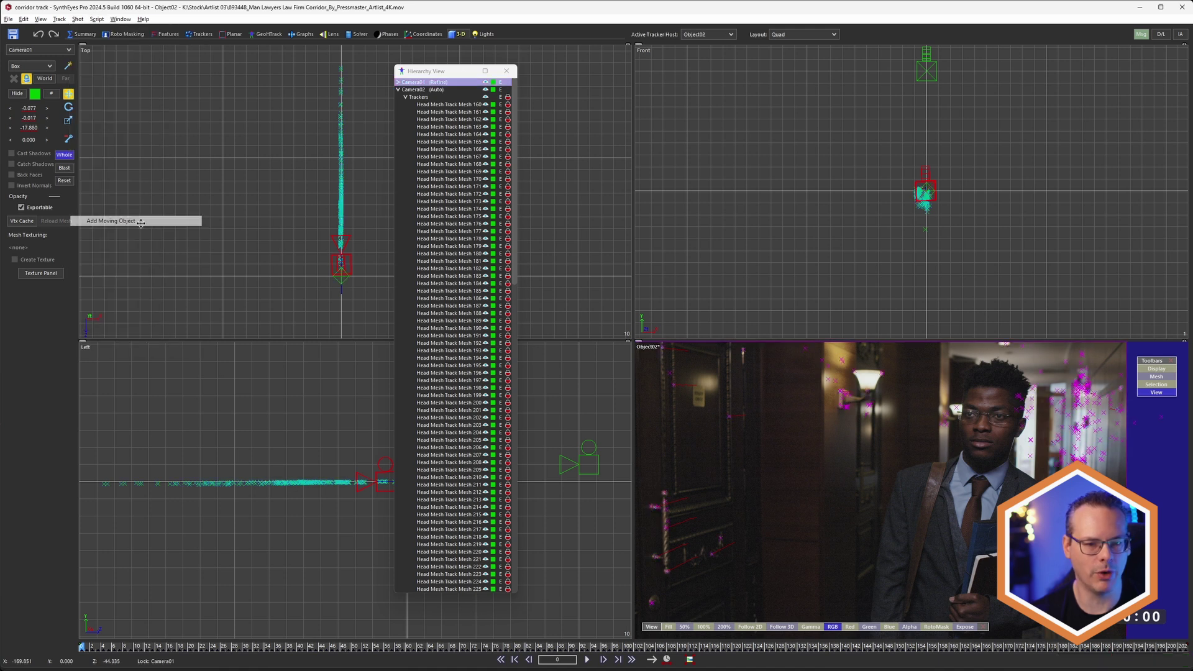
pyautogui.click(407, 98)
pyautogui.click(416, 136)
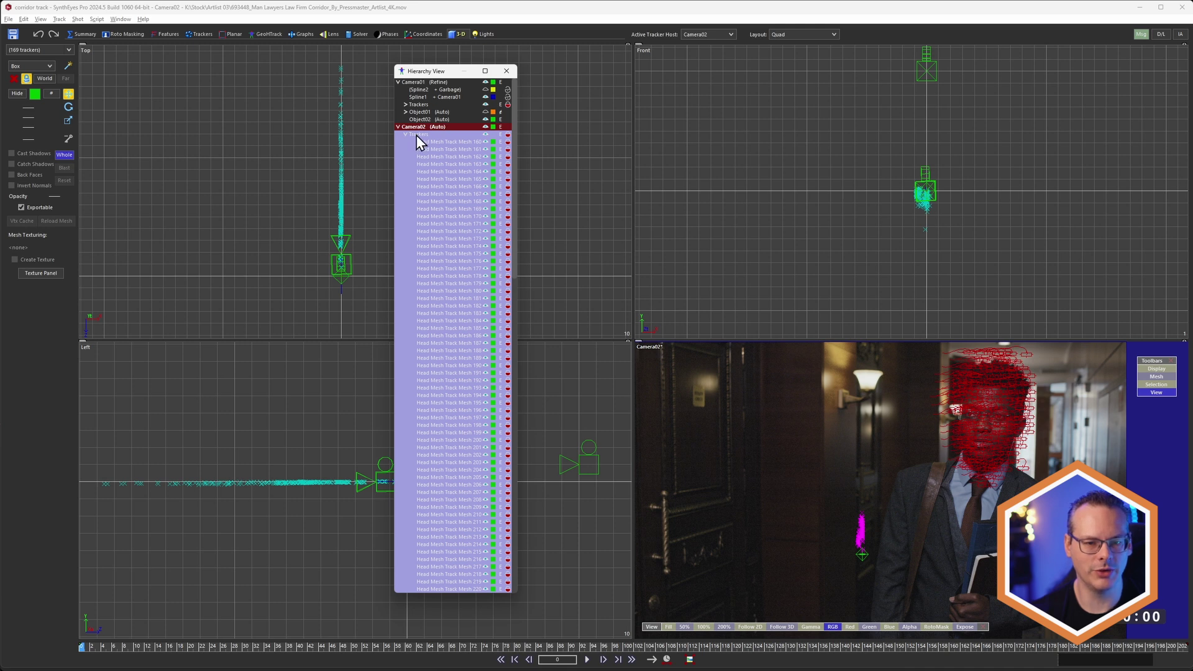
pyautogui.moveTo(417, 135); pyautogui.dragTo(439, 120)
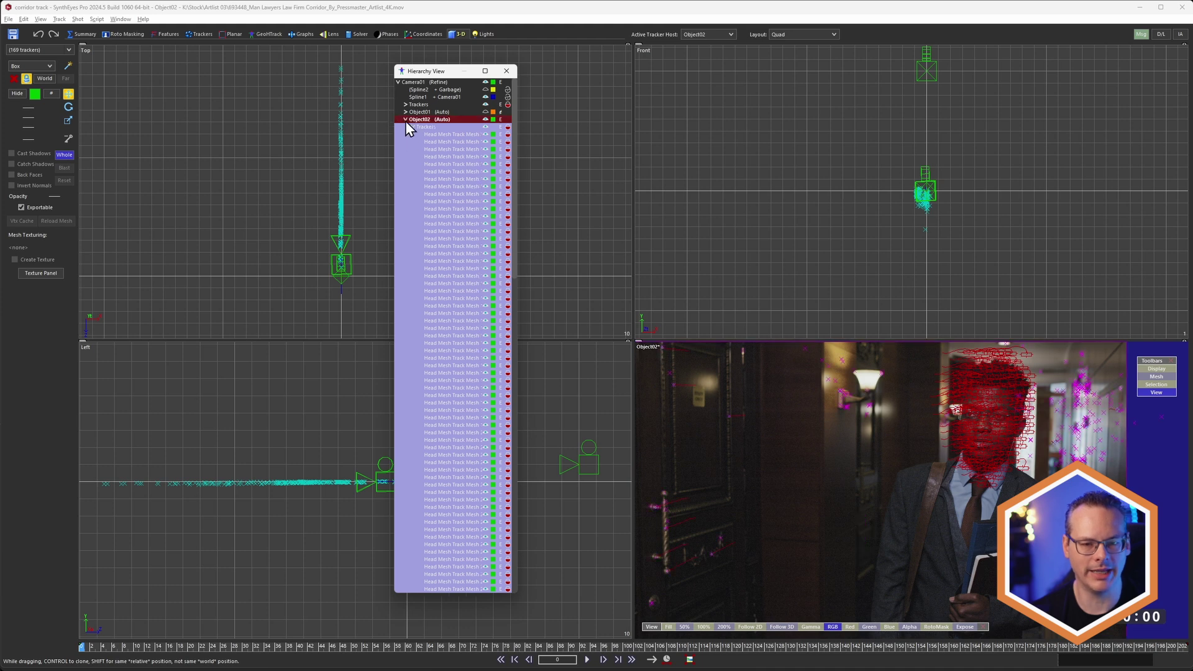